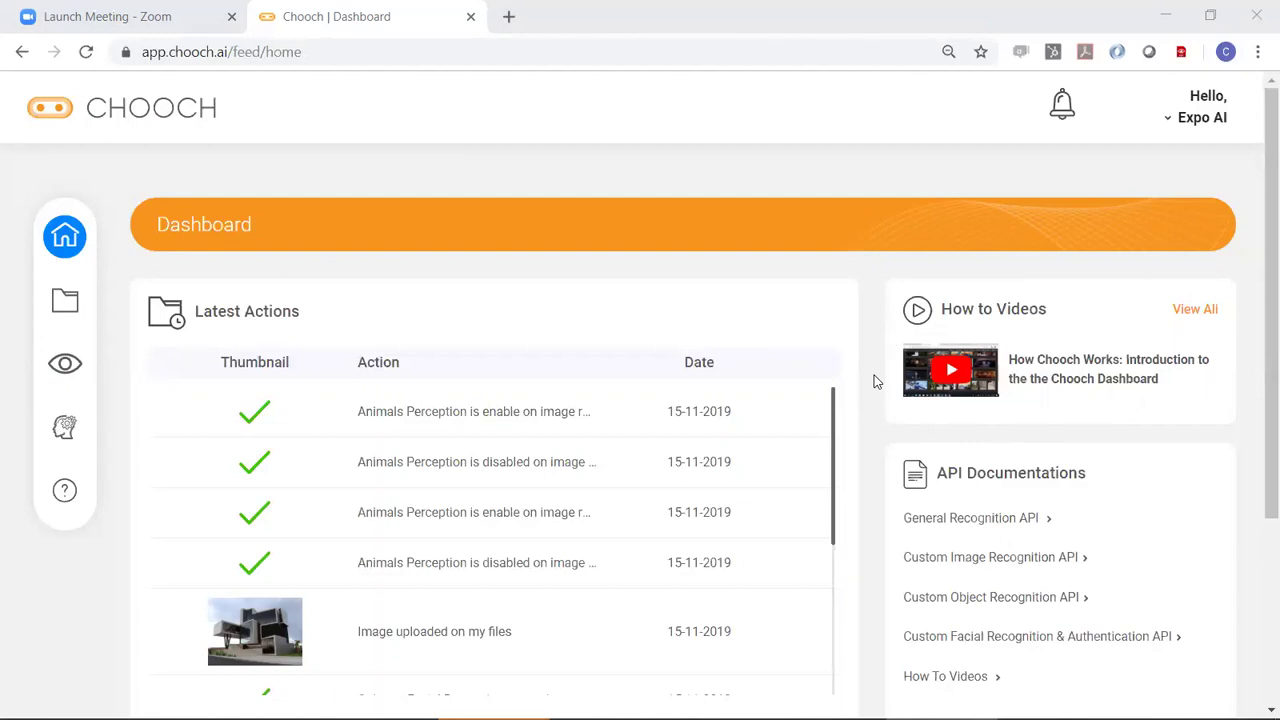
- Go to My Files and preview 493x335_tea_alt11_other.jpg, showing tags like mason jar, lemon and mint leaf
{"action": "scroll", "coordinate": [873, 381], "scroll_direction": "down", "scroll_amount": 1}
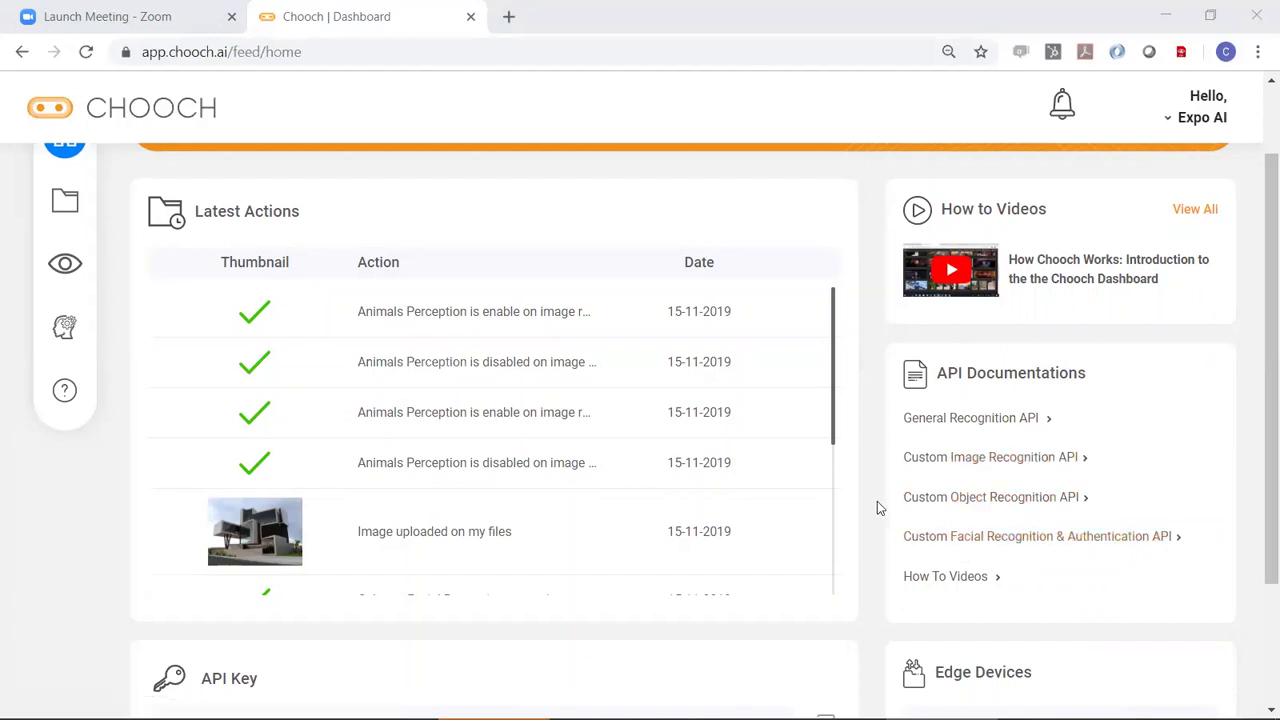
{"action": "scroll", "coordinate": [877, 508], "scroll_direction": "down", "scroll_amount": 3}
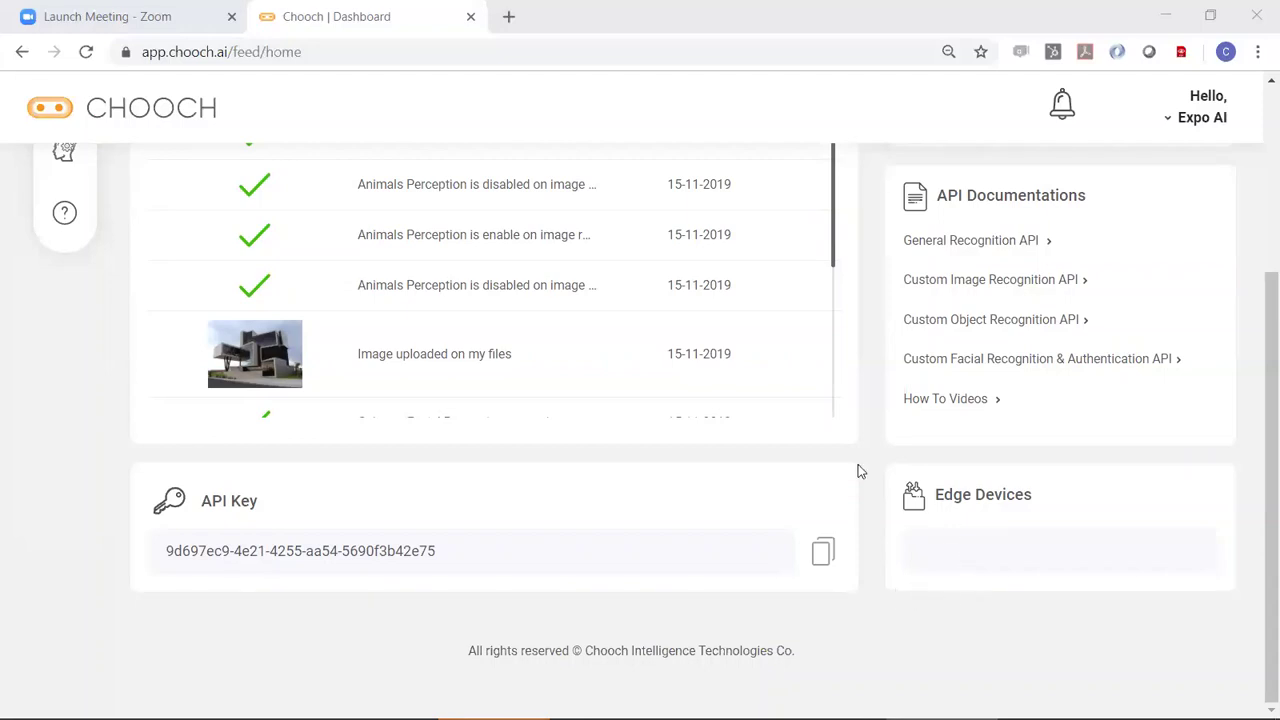
{"action": "scroll", "coordinate": [868, 446], "scroll_direction": "up", "scroll_amount": 1}
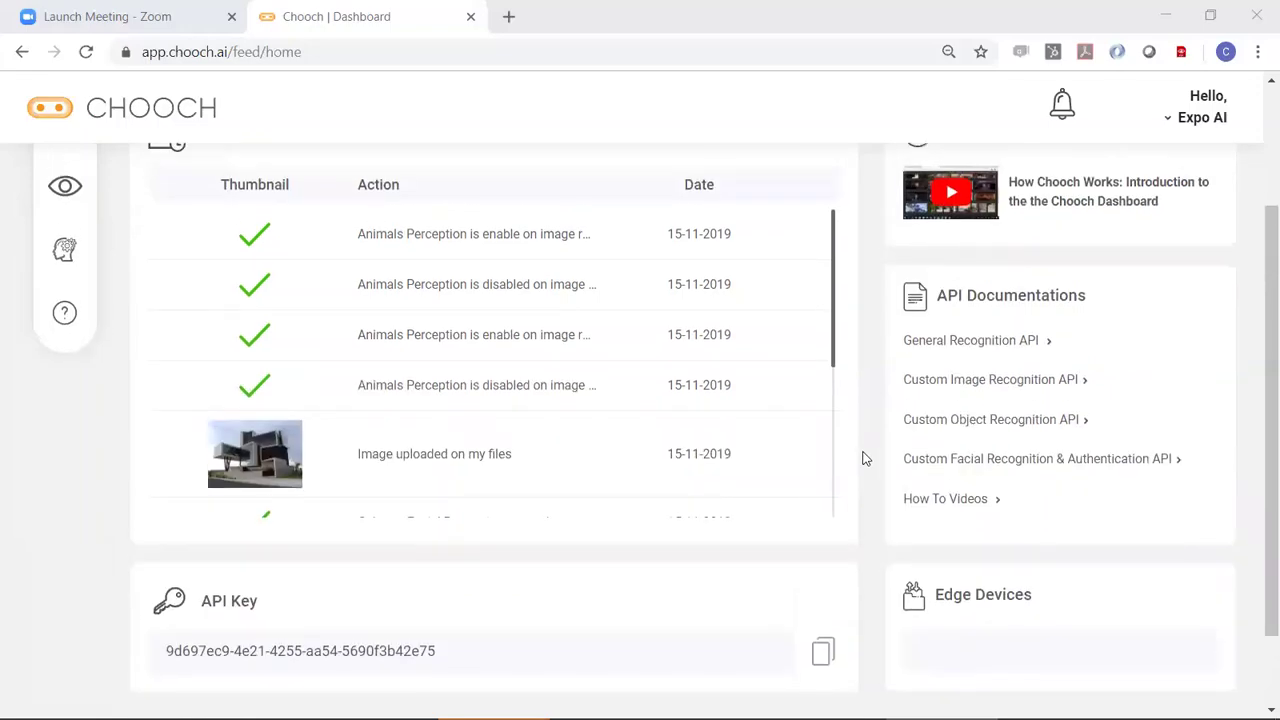
{"action": "scroll", "coordinate": [865, 459], "scroll_direction": "up", "scroll_amount": 2}
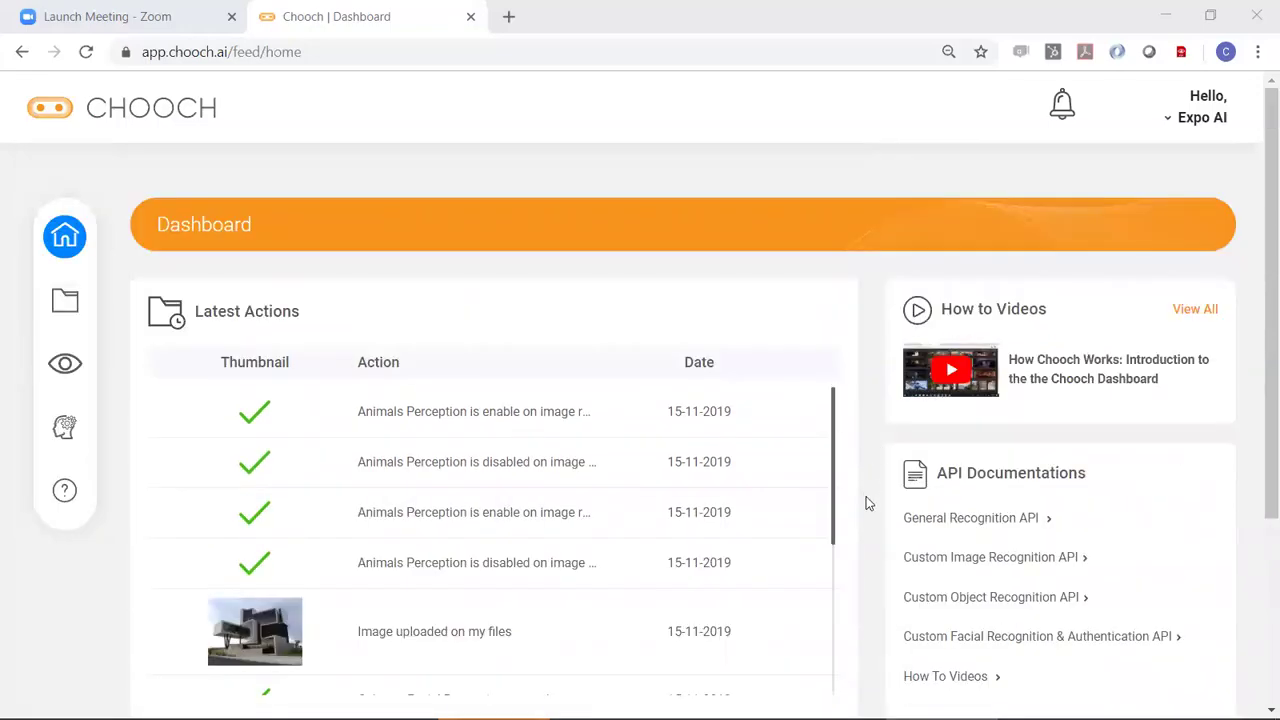
{"action": "scroll", "coordinate": [867, 500], "scroll_direction": "down", "scroll_amount": 2}
{"action": "scroll", "coordinate": [870, 480], "scroll_direction": "up", "scroll_amount": 2}
{"action": "left_click", "coordinate": [114, 305]}
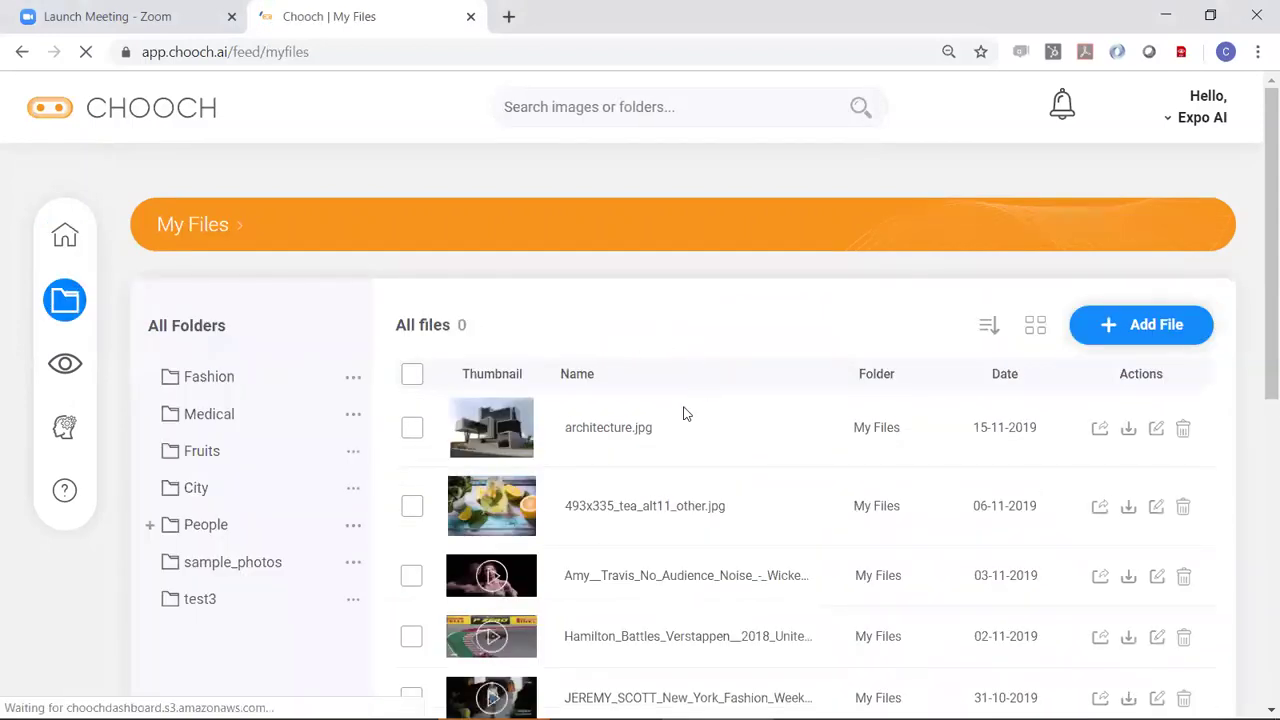
{"action": "scroll", "coordinate": [645, 345], "scroll_direction": "down", "scroll_amount": 1}
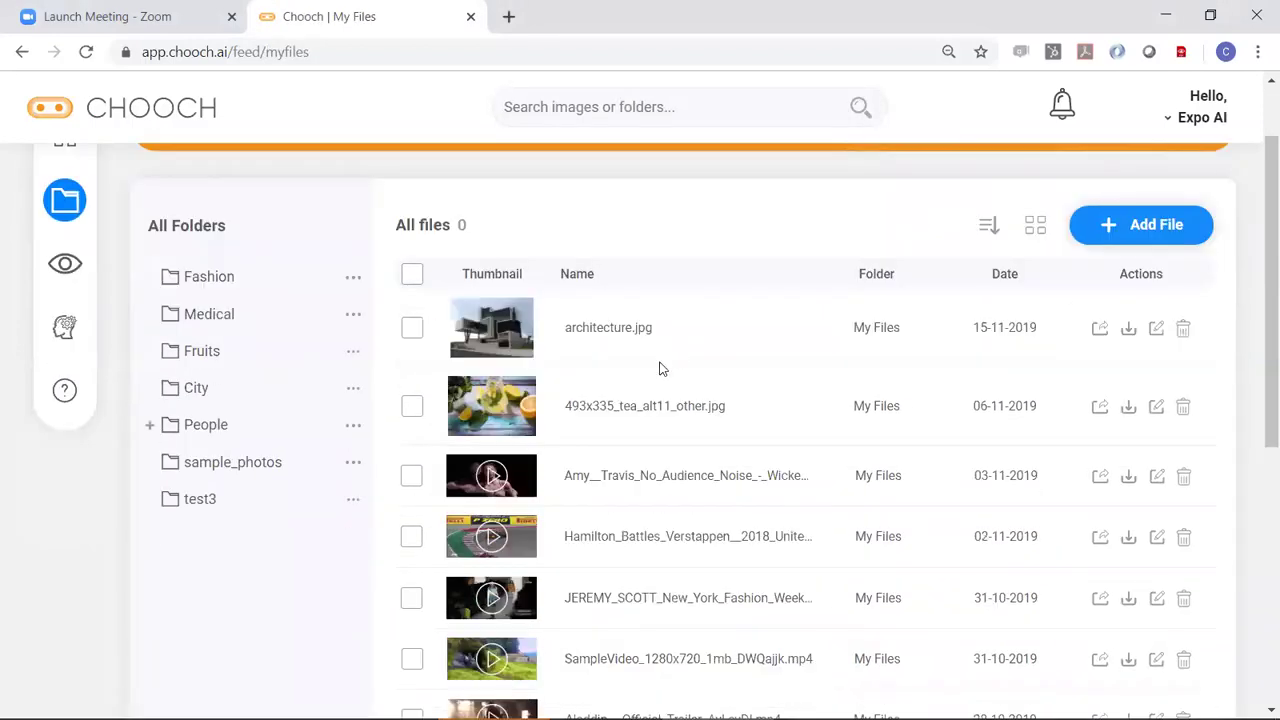
{"action": "left_click", "coordinate": [670, 415]}
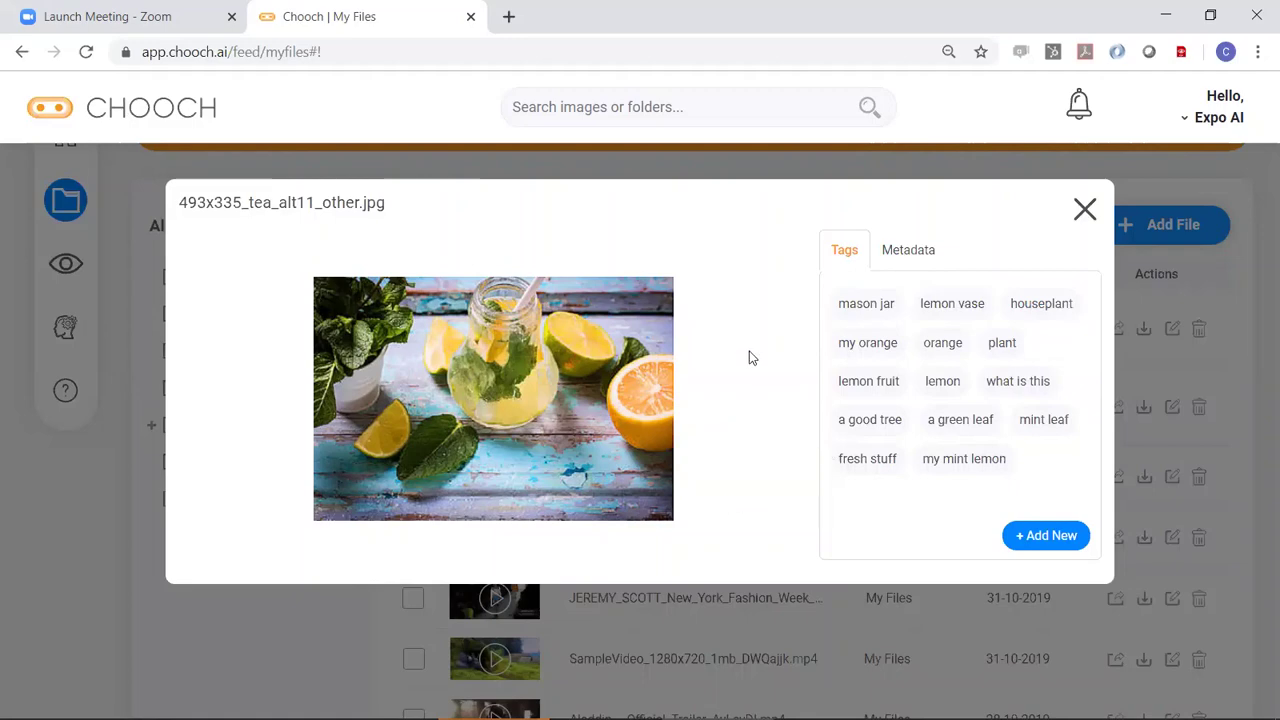
- Close the tea preview and play the Amy dance video to load its person, festival and Ireland tags
{"action": "left_click", "coordinate": [1086, 209]}
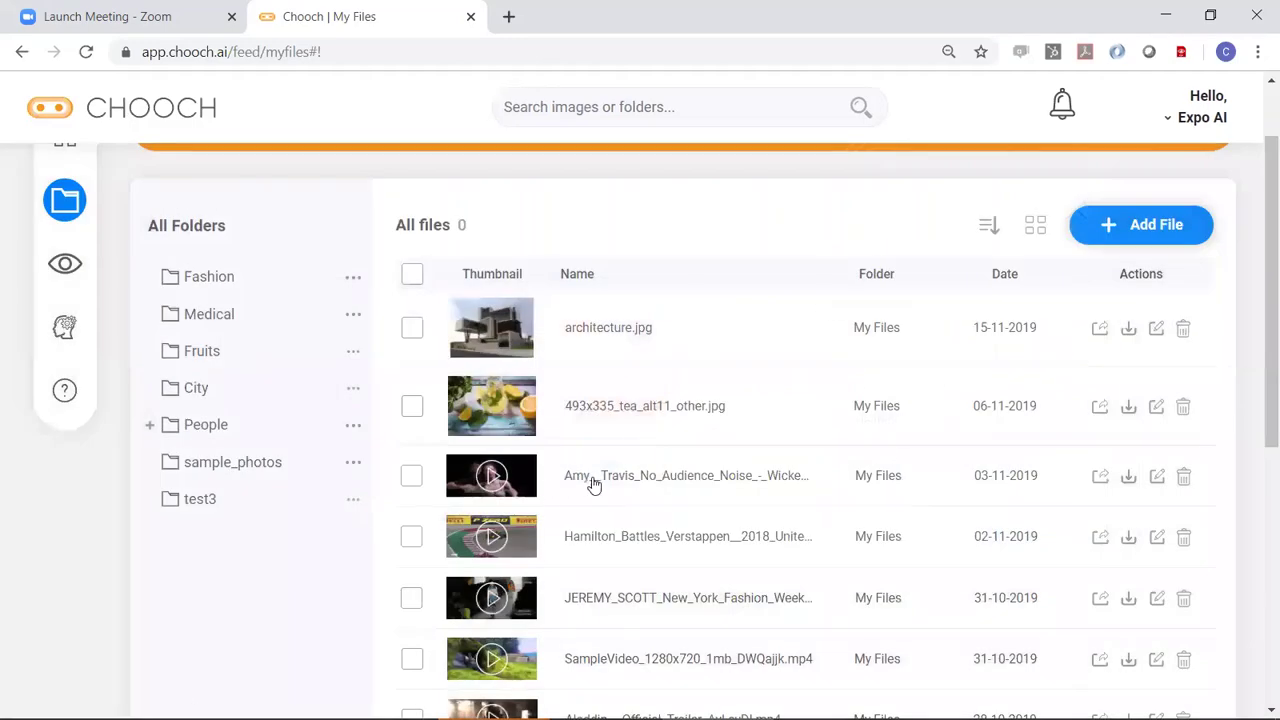
{"action": "left_click", "coordinate": [519, 482]}
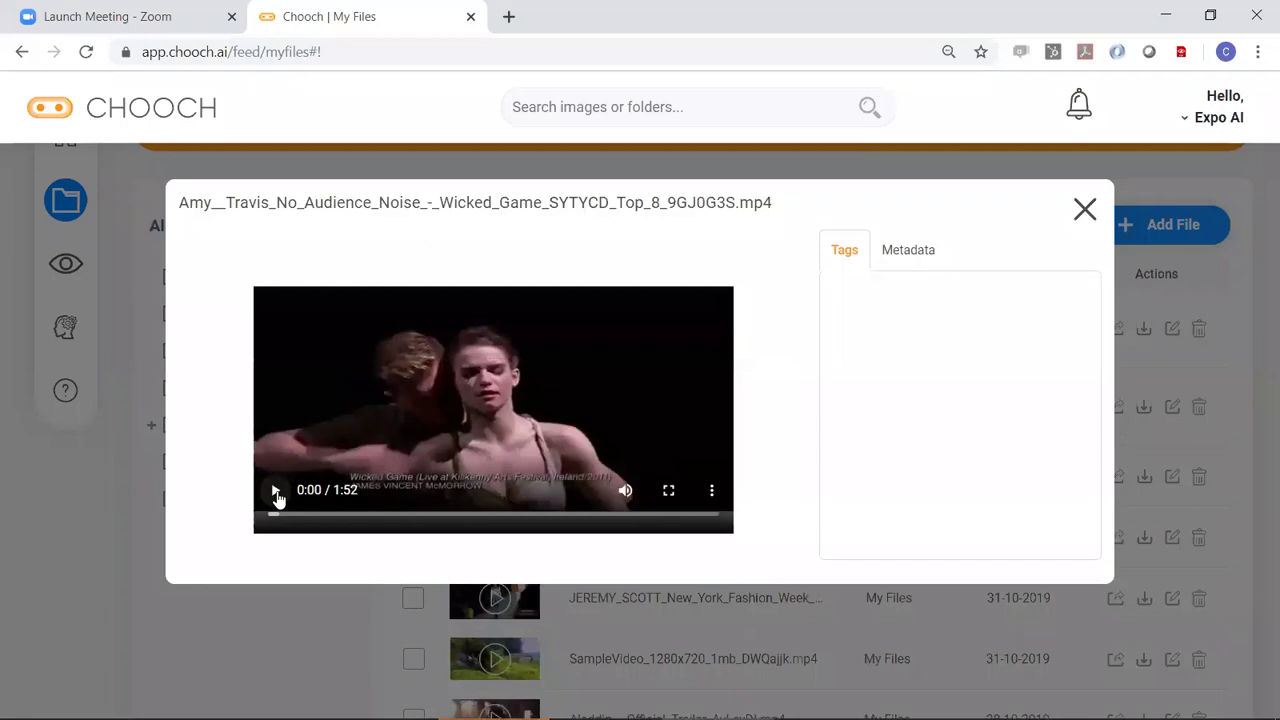
{"action": "left_click", "coordinate": [276, 491]}
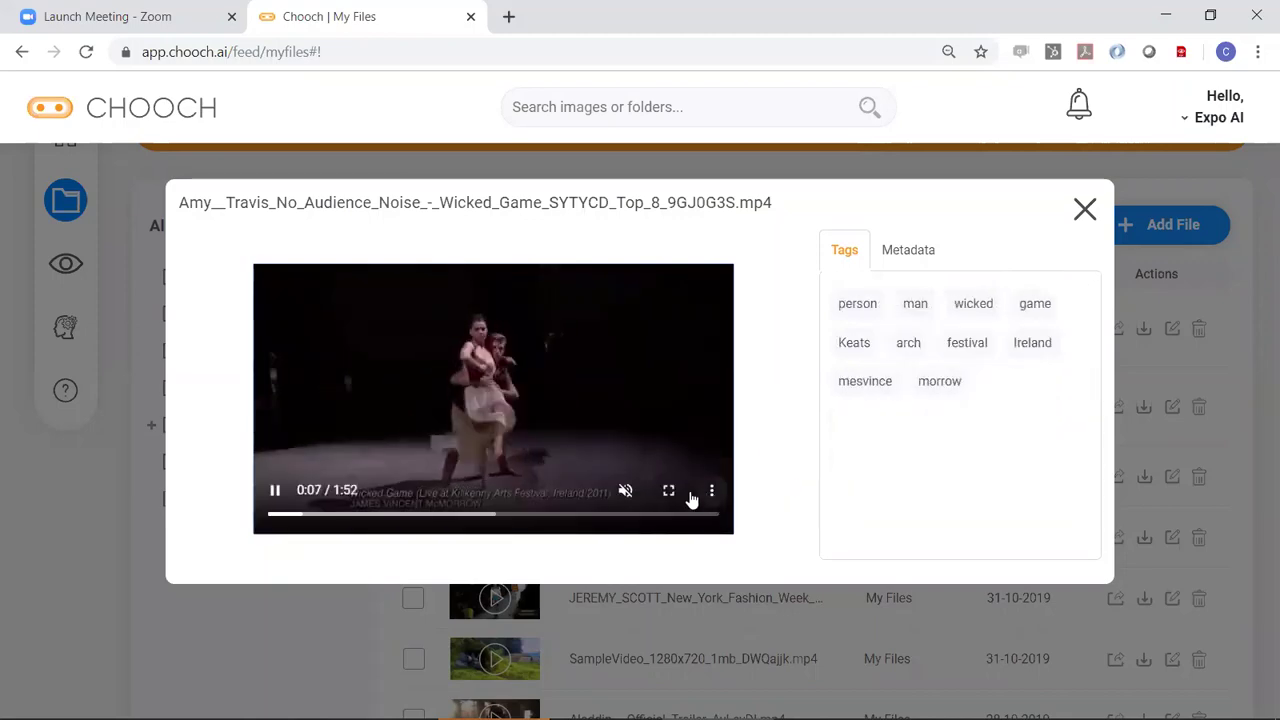
{"action": "left_click", "coordinate": [1085, 209]}
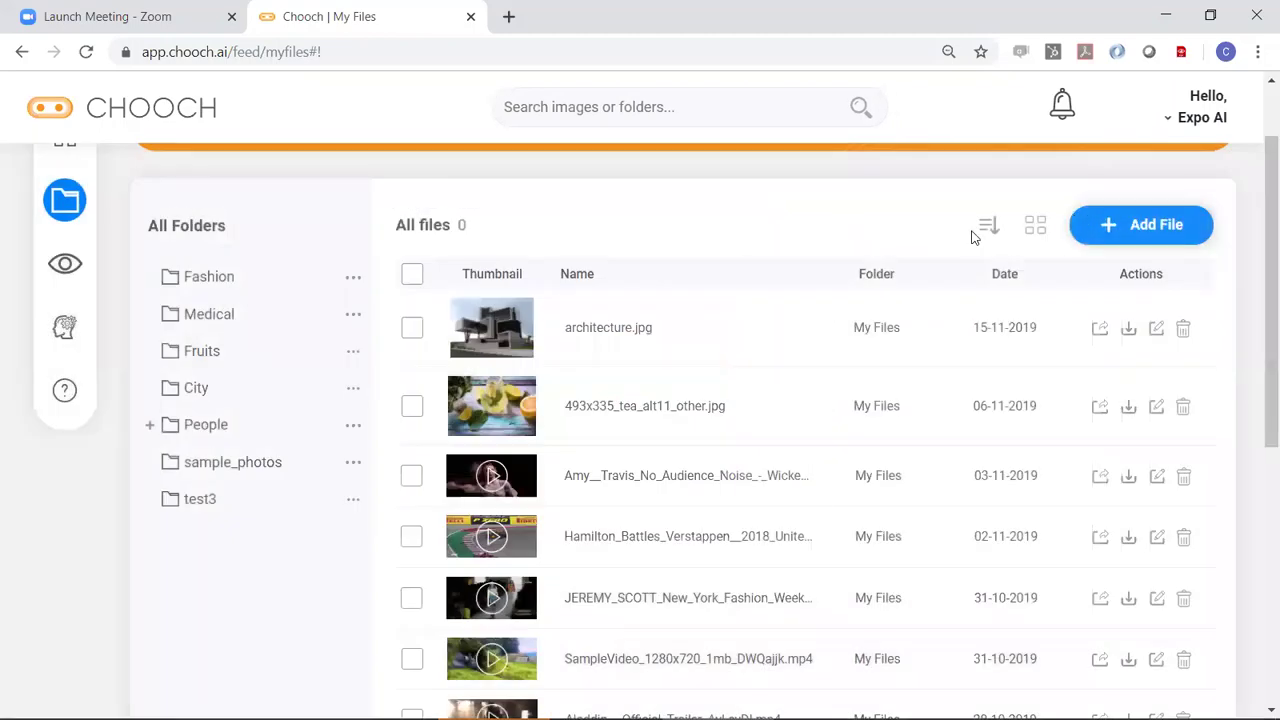
{"action": "scroll", "coordinate": [360, 297], "scroll_direction": "up", "scroll_amount": 2}
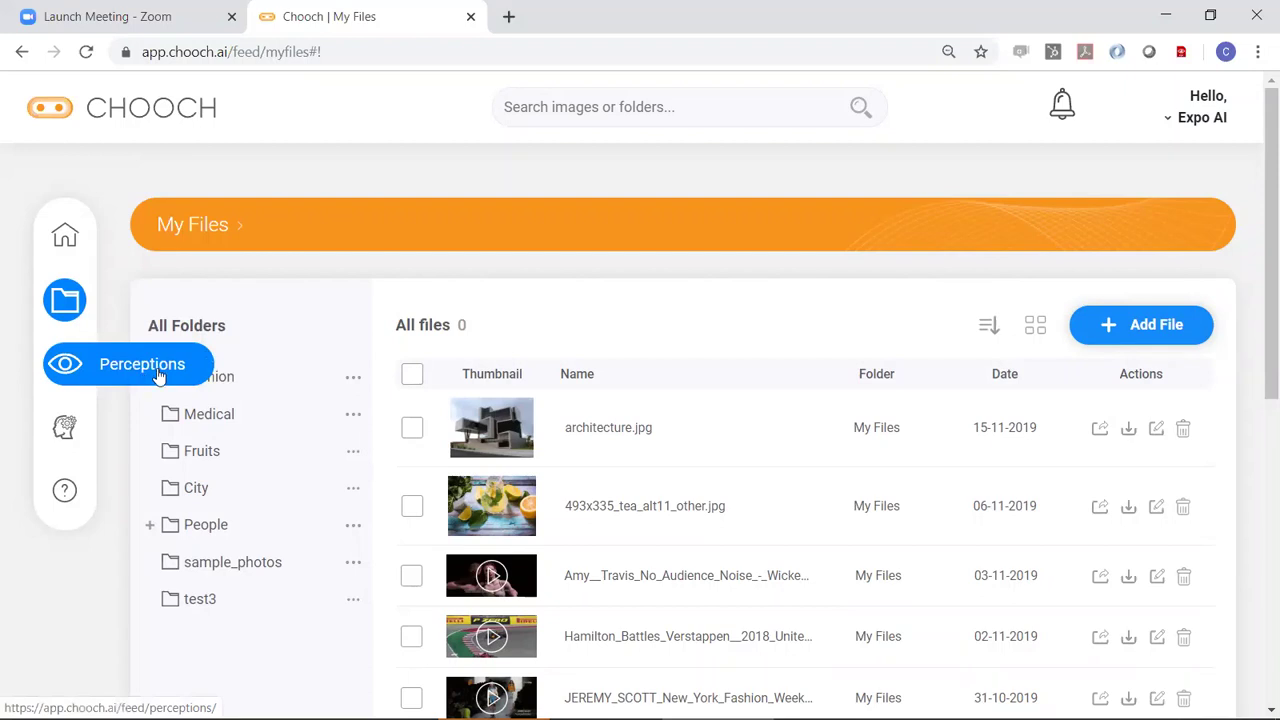
{"action": "left_click", "coordinate": [151, 372]}
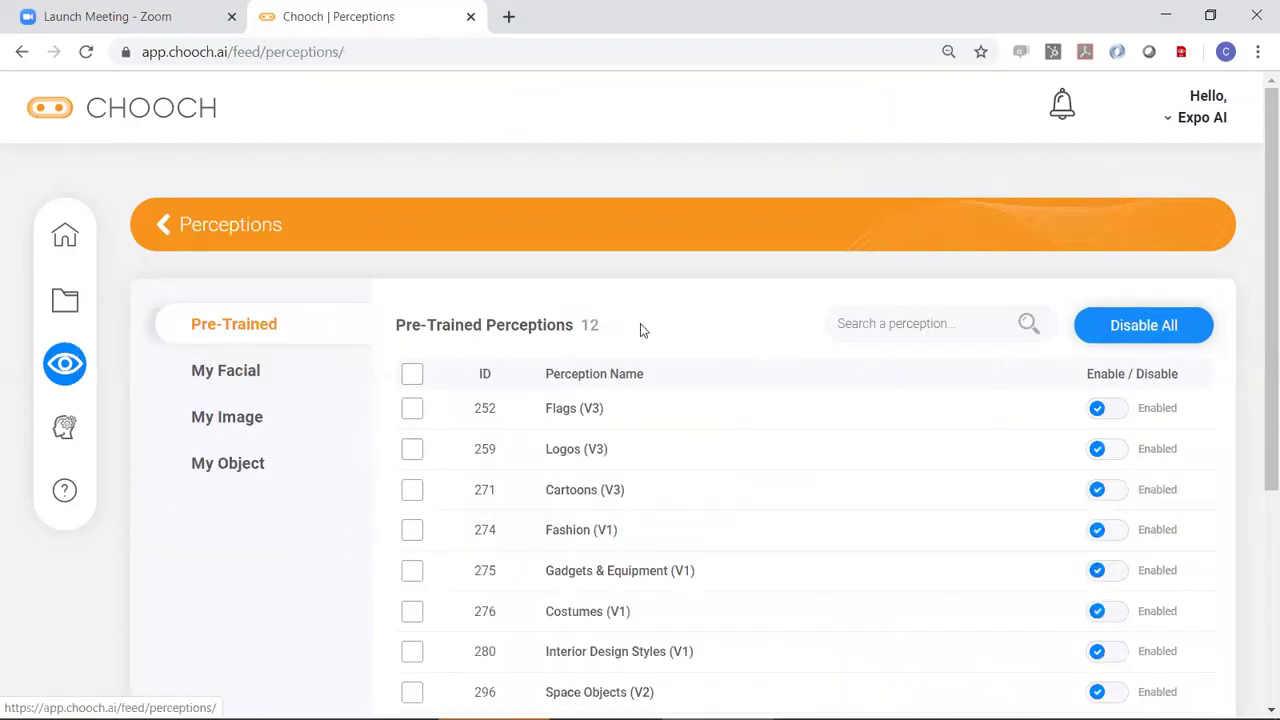
{"action": "scroll", "coordinate": [766, 449], "scroll_direction": "down", "scroll_amount": 1}
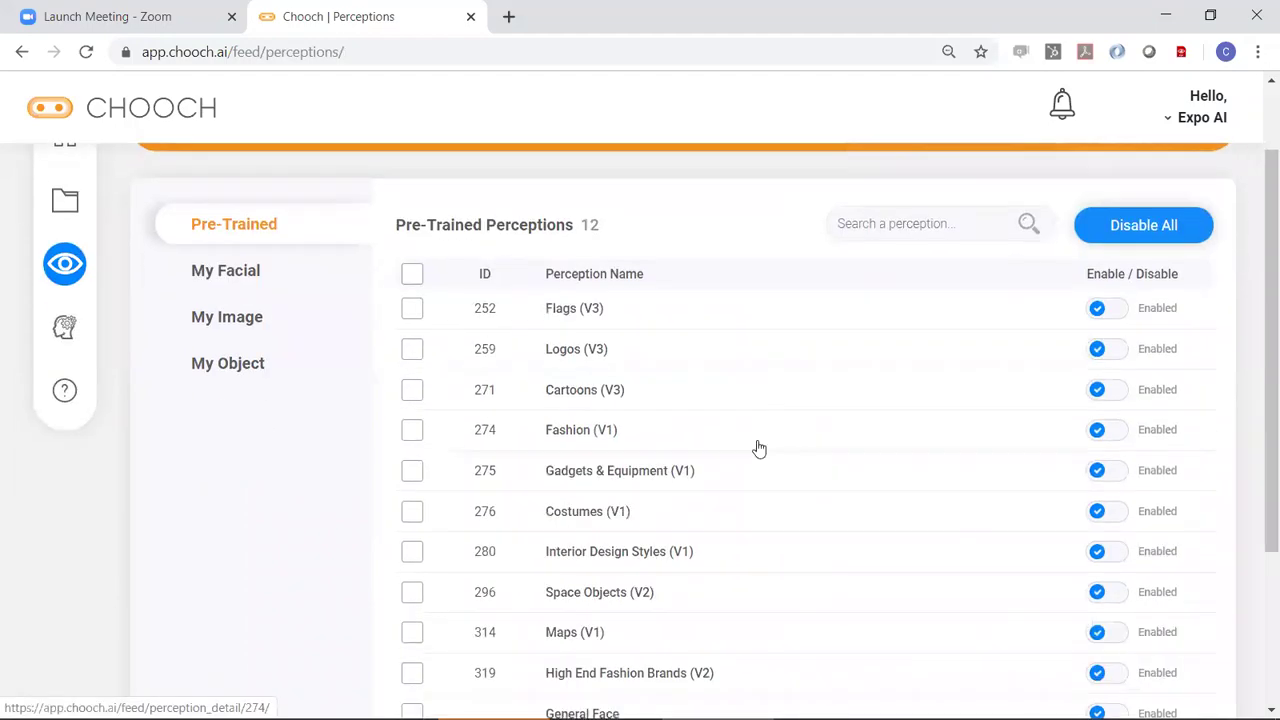
{"action": "scroll", "coordinate": [726, 369], "scroll_direction": "down", "scroll_amount": 1}
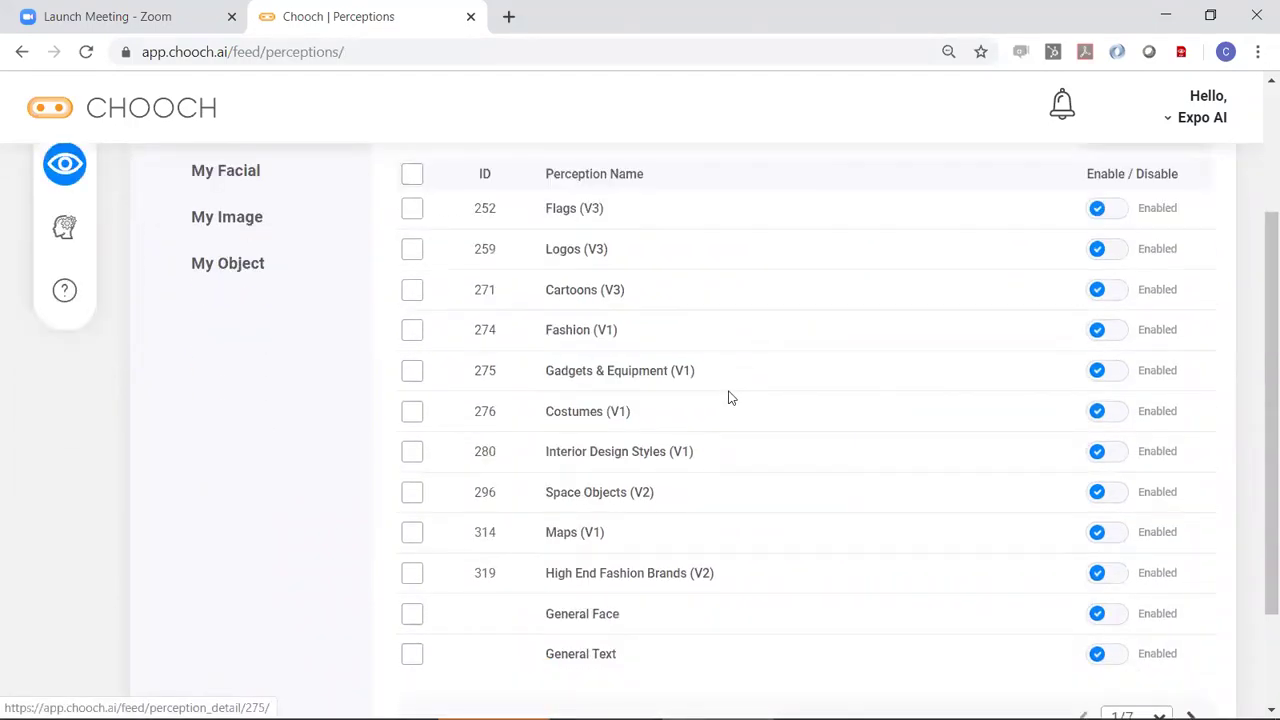
{"action": "scroll", "coordinate": [731, 397], "scroll_direction": "up", "scroll_amount": 1}
{"action": "scroll", "coordinate": [733, 395], "scroll_direction": "down", "scroll_amount": 2}
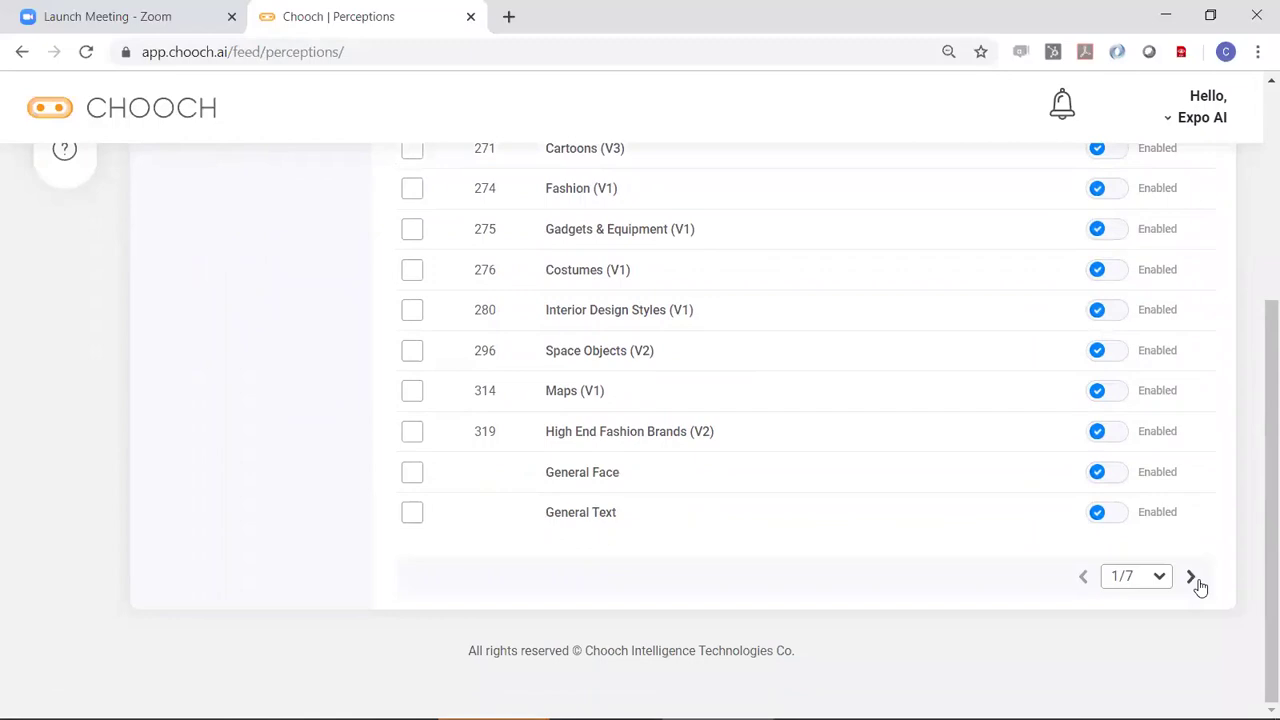
{"action": "left_click", "coordinate": [1189, 578]}
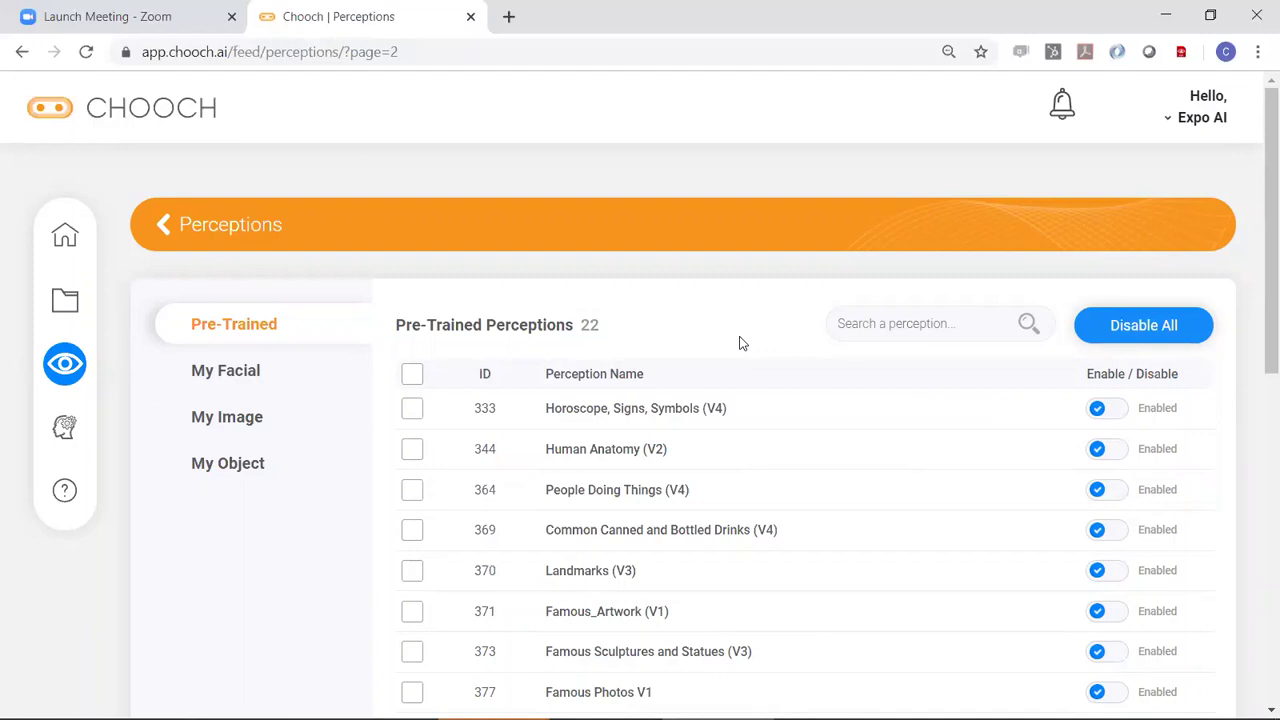
{"action": "scroll", "coordinate": [740, 343], "scroll_direction": "down", "scroll_amount": 1}
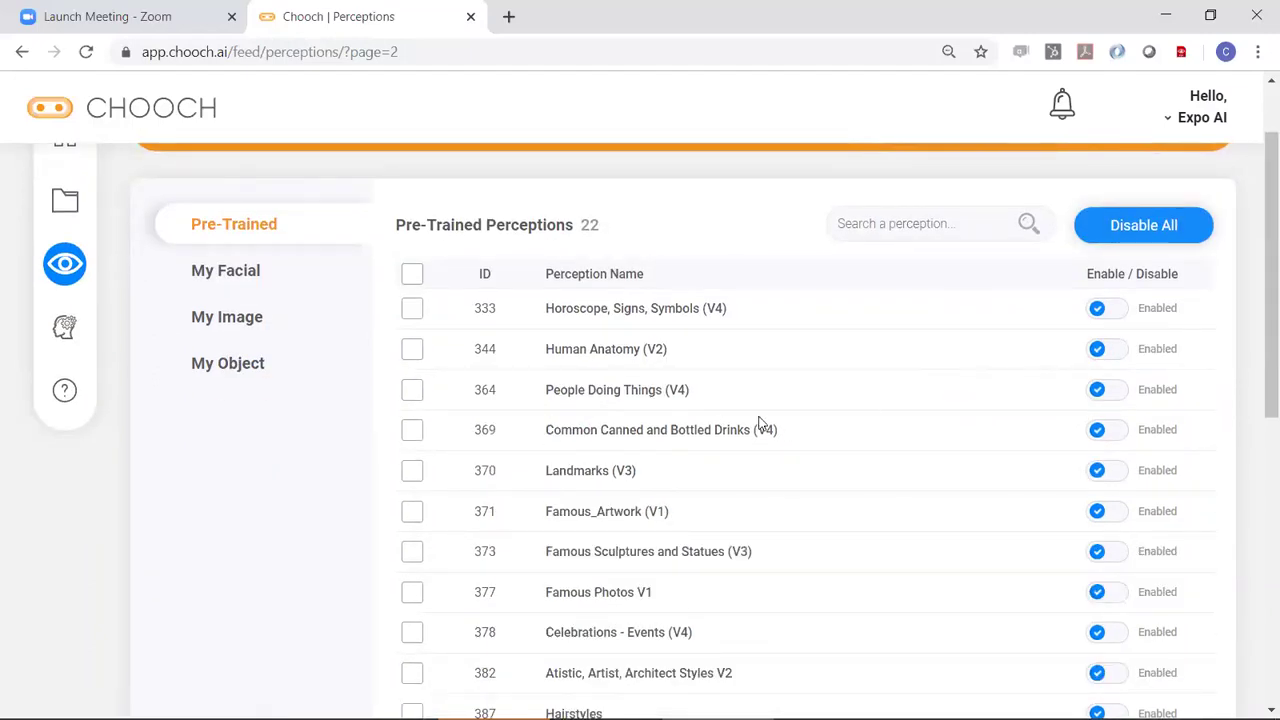
{"action": "scroll", "coordinate": [760, 422], "scroll_direction": "down", "scroll_amount": 1}
{"action": "scroll", "coordinate": [777, 418], "scroll_direction": "down", "scroll_amount": 2}
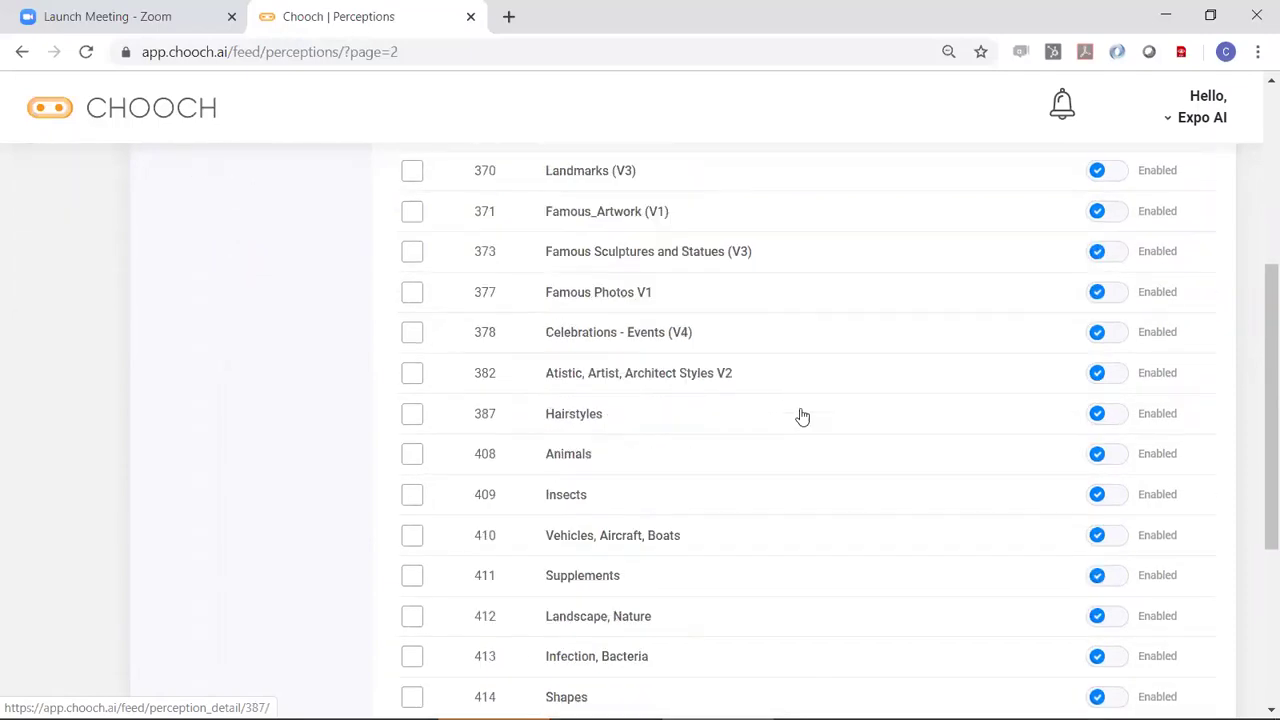
- Open the Insects perception (409) and page to its second set of classes, including insect and pollinator
{"action": "left_click", "coordinate": [577, 498]}
{"action": "scroll", "coordinate": [781, 467], "scroll_direction": "down", "scroll_amount": 1}
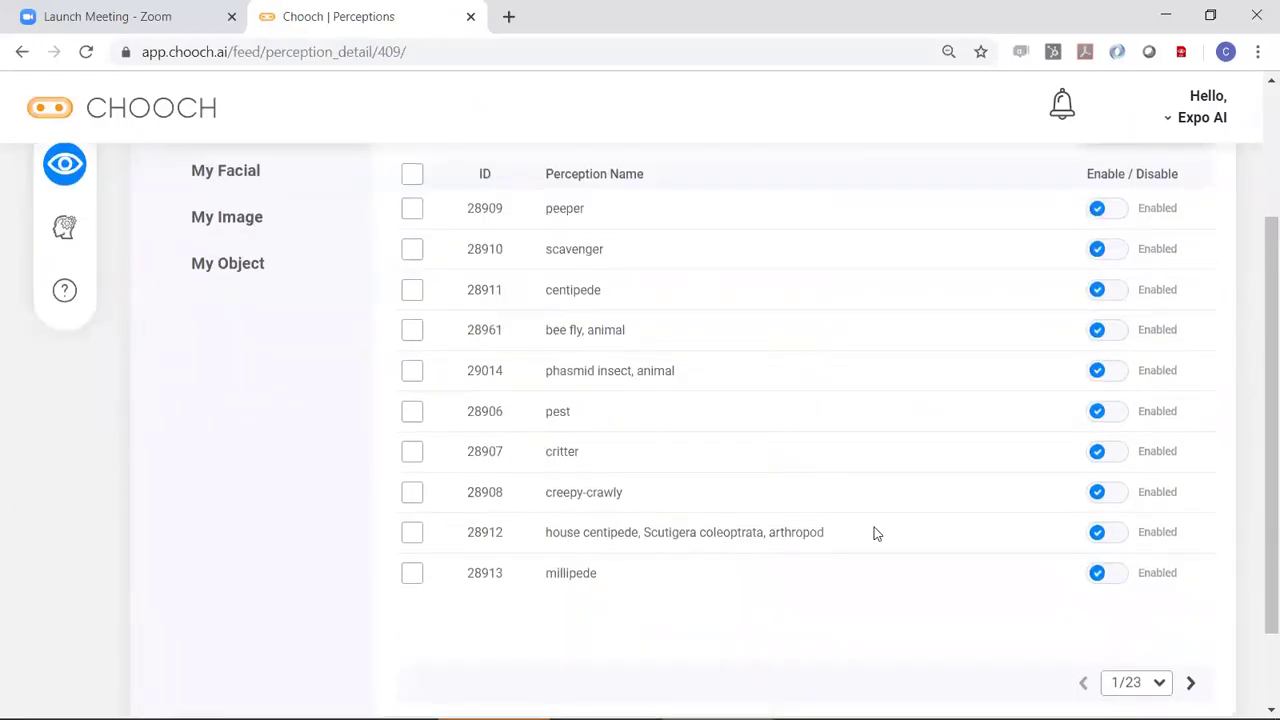
{"action": "left_click", "coordinate": [1191, 682]}
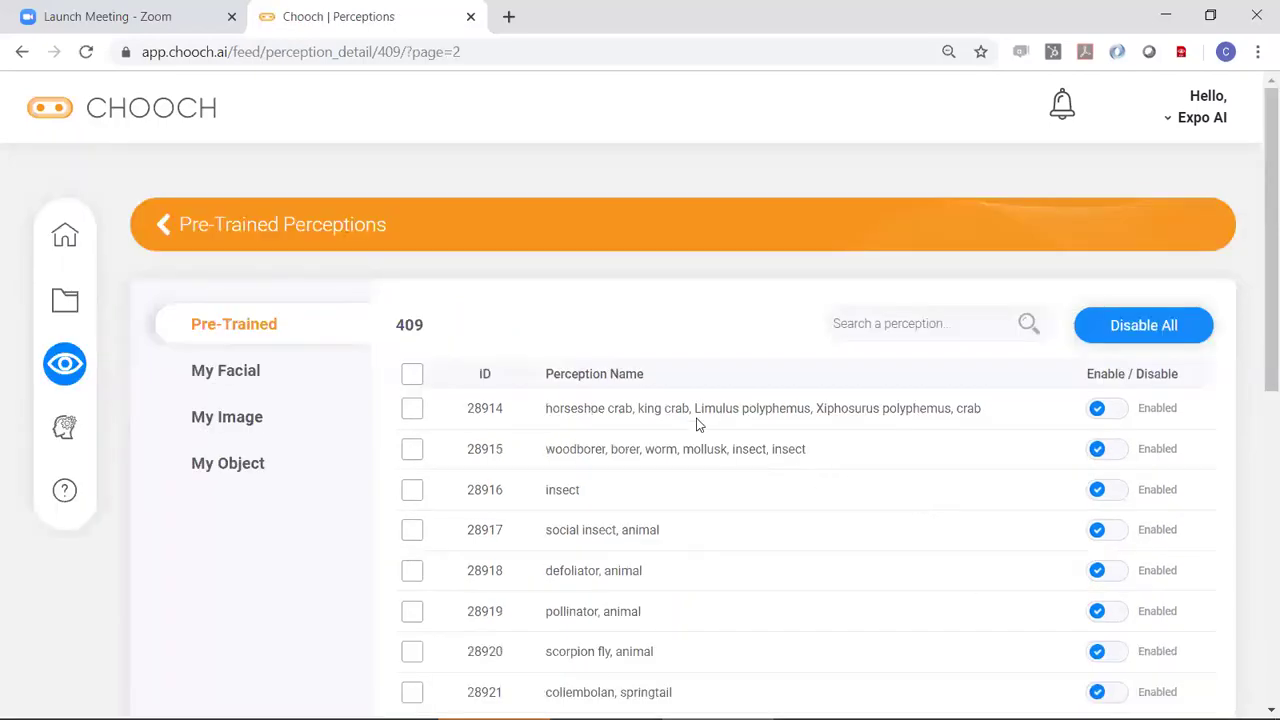
{"action": "scroll", "coordinate": [694, 423], "scroll_direction": "down", "scroll_amount": 1}
{"action": "scroll", "coordinate": [694, 418], "scroll_direction": "up", "scroll_amount": 1}
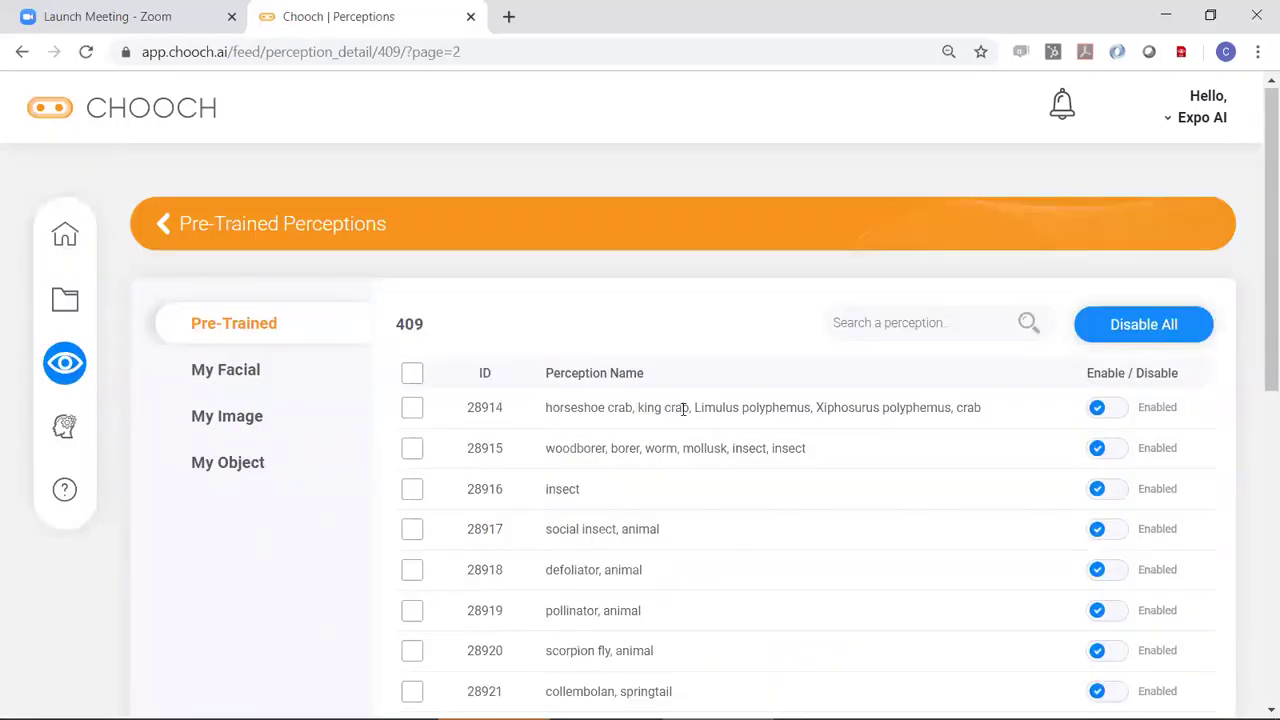
- Browse My Facial, My Image and My Object perceptions, ending on My Image Classification (Logitech, WWE, Beers)
{"action": "left_click", "coordinate": [228, 372]}
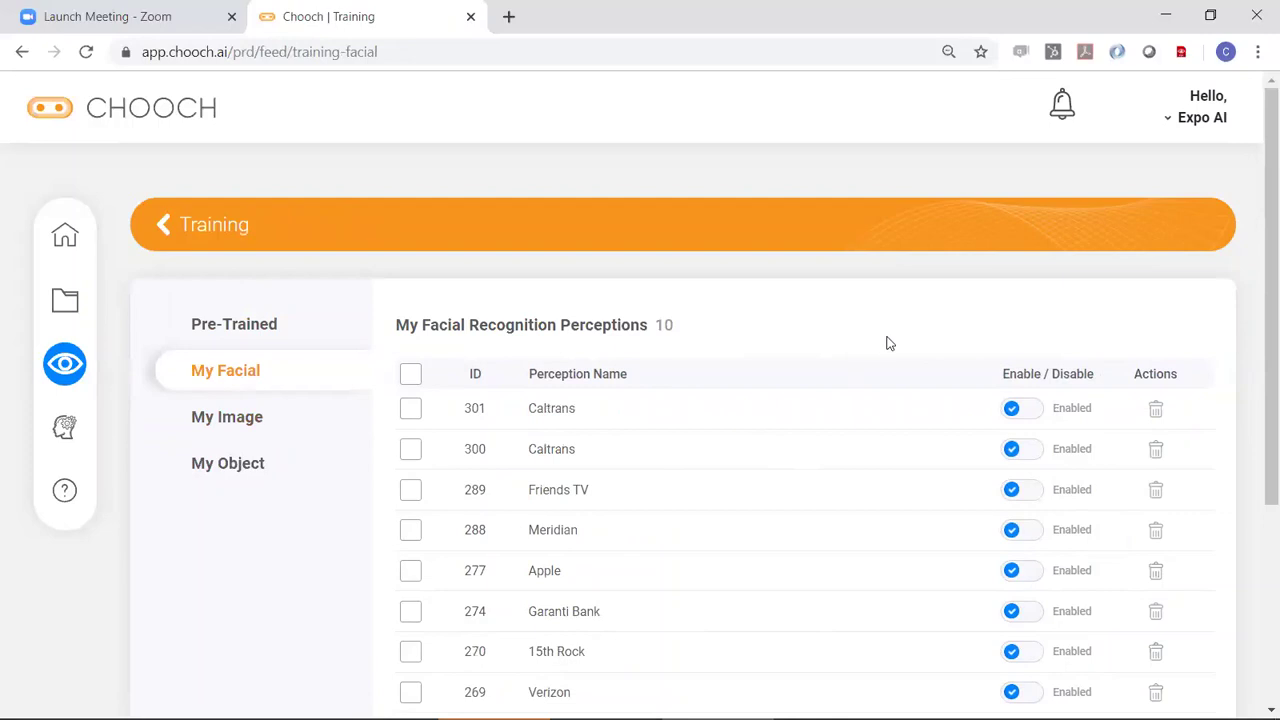
{"action": "scroll", "coordinate": [800, 326], "scroll_direction": "down", "scroll_amount": 1}
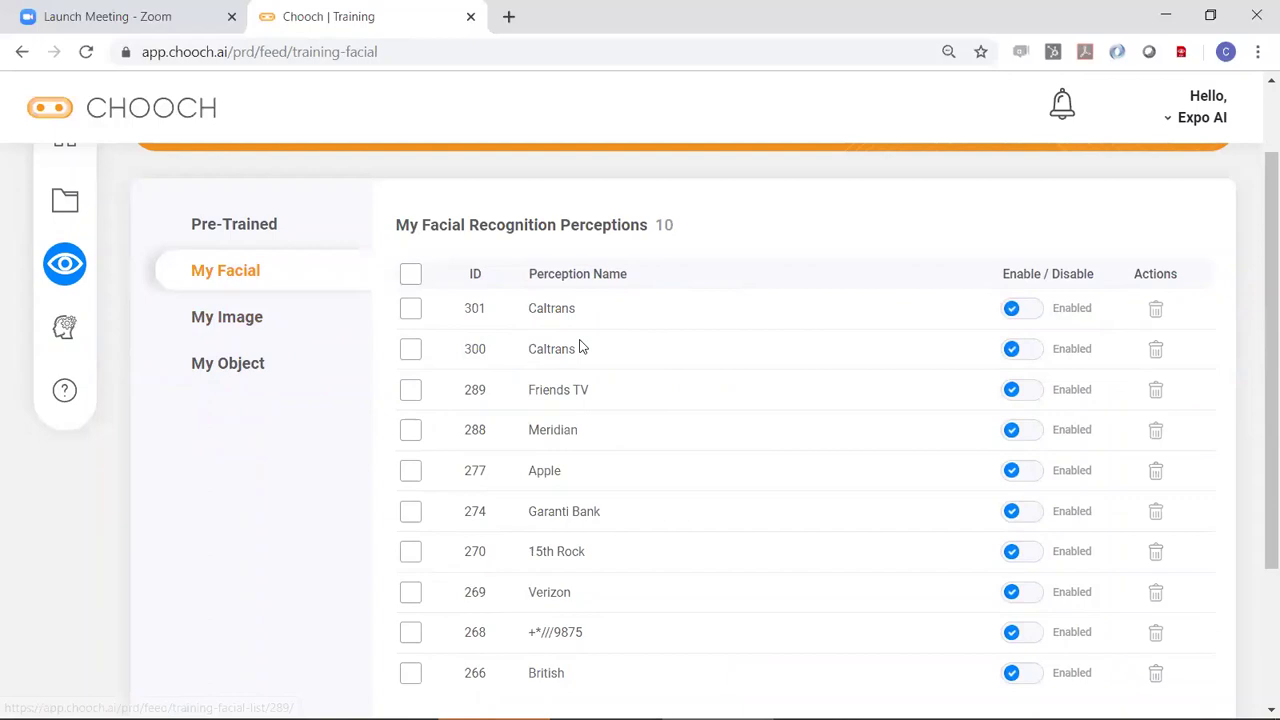
{"action": "left_click", "coordinate": [258, 320]}
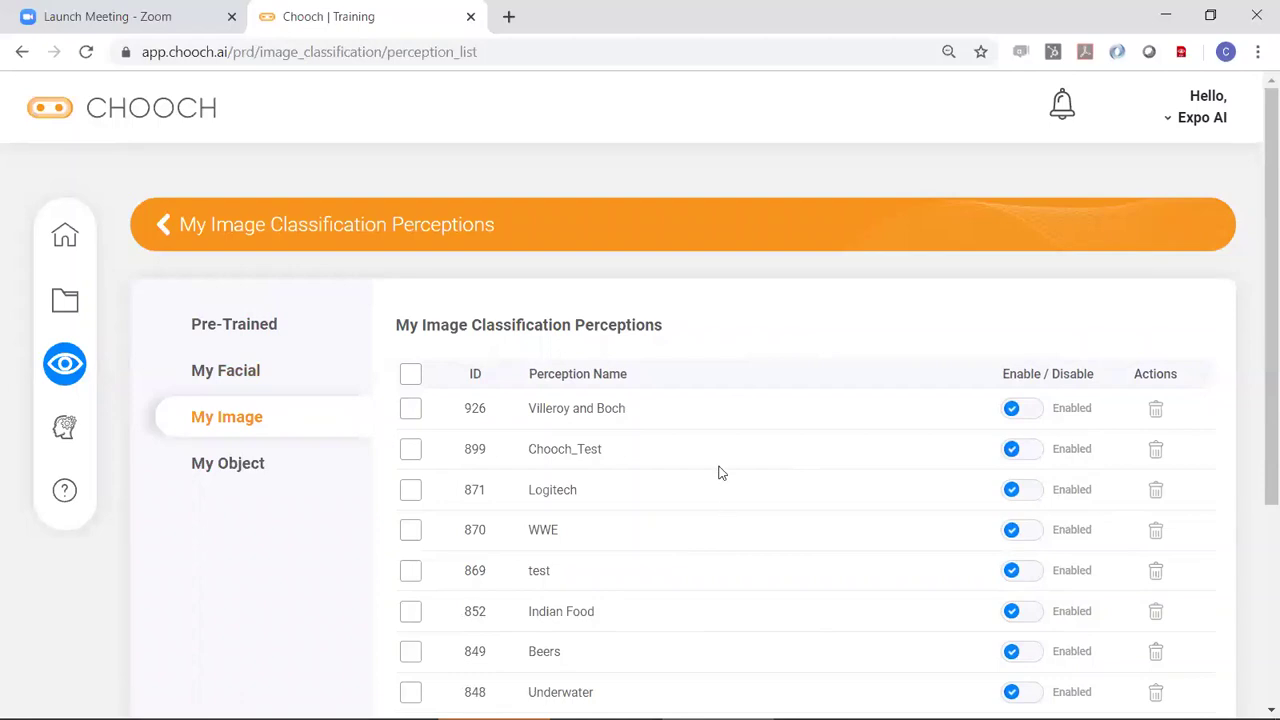
{"action": "scroll", "coordinate": [717, 469], "scroll_direction": "down", "scroll_amount": 2}
{"action": "scroll", "coordinate": [717, 469], "scroll_direction": "up", "scroll_amount": 2}
{"action": "left_click", "coordinate": [268, 463]}
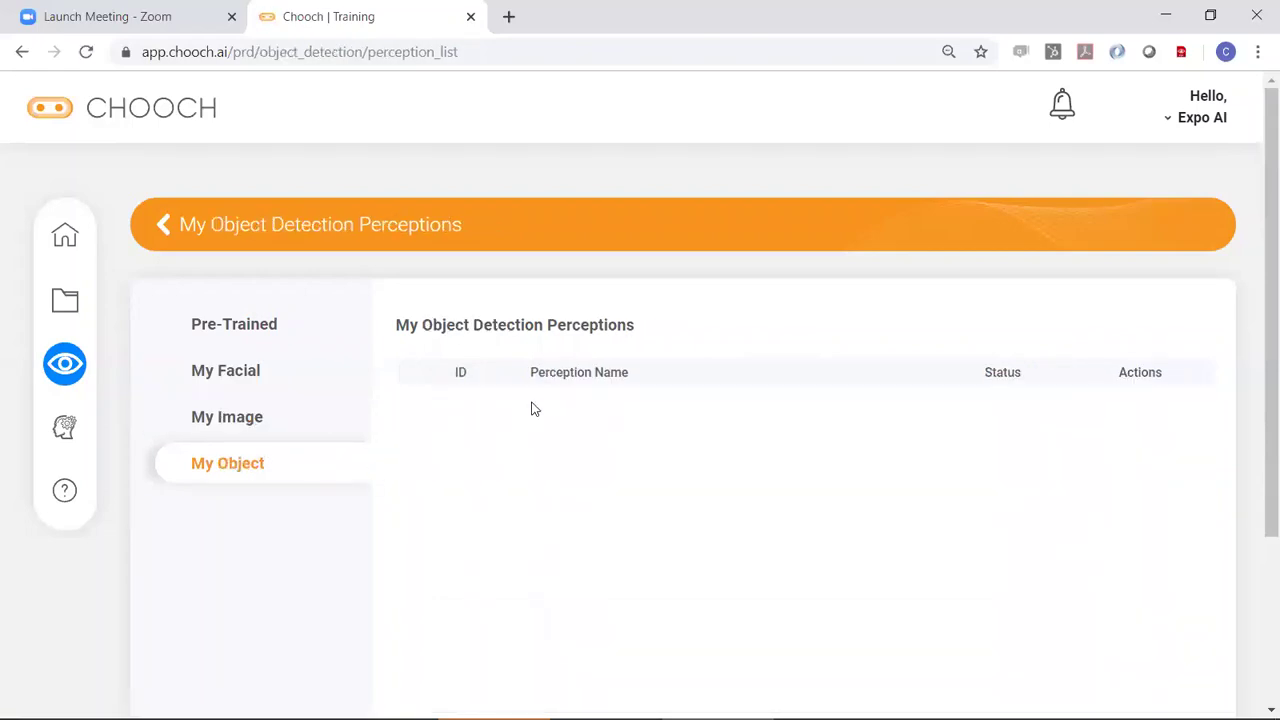
{"action": "left_click", "coordinate": [246, 424]}
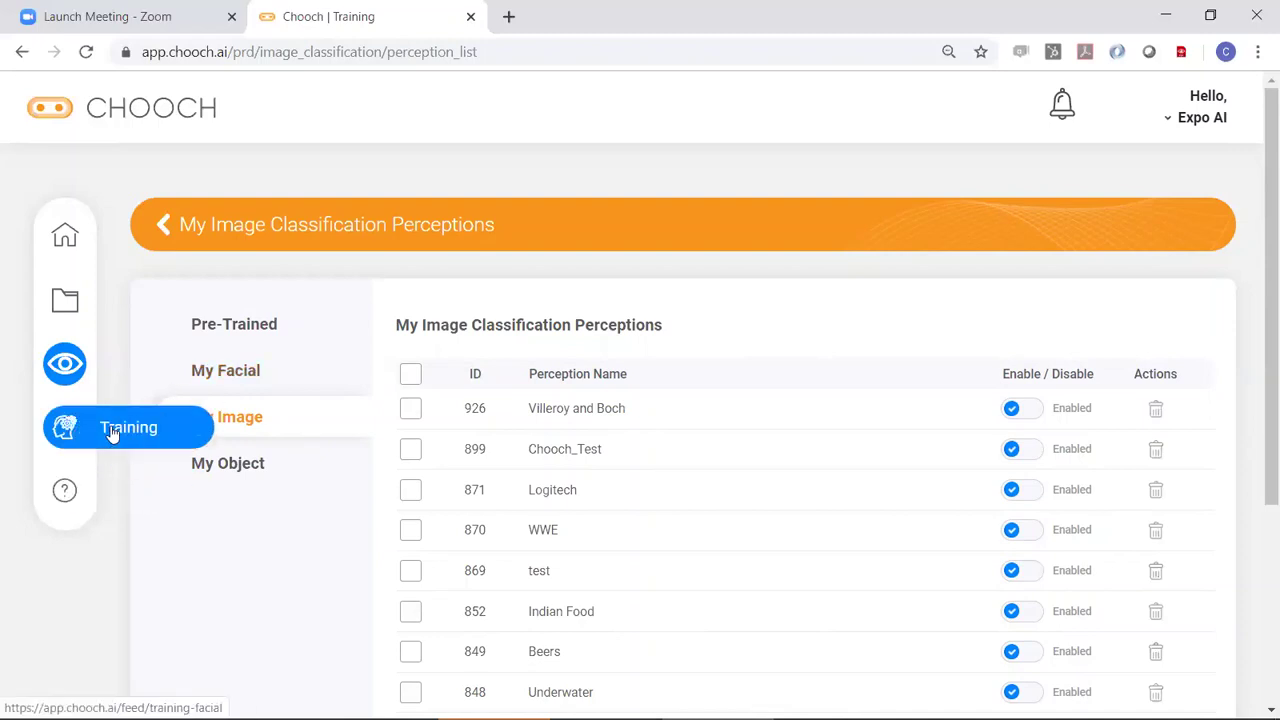
- Pass through Training to the Support page and look over its FAQ, How to Videos and Contact Us form
{"action": "left_click", "coordinate": [128, 428]}
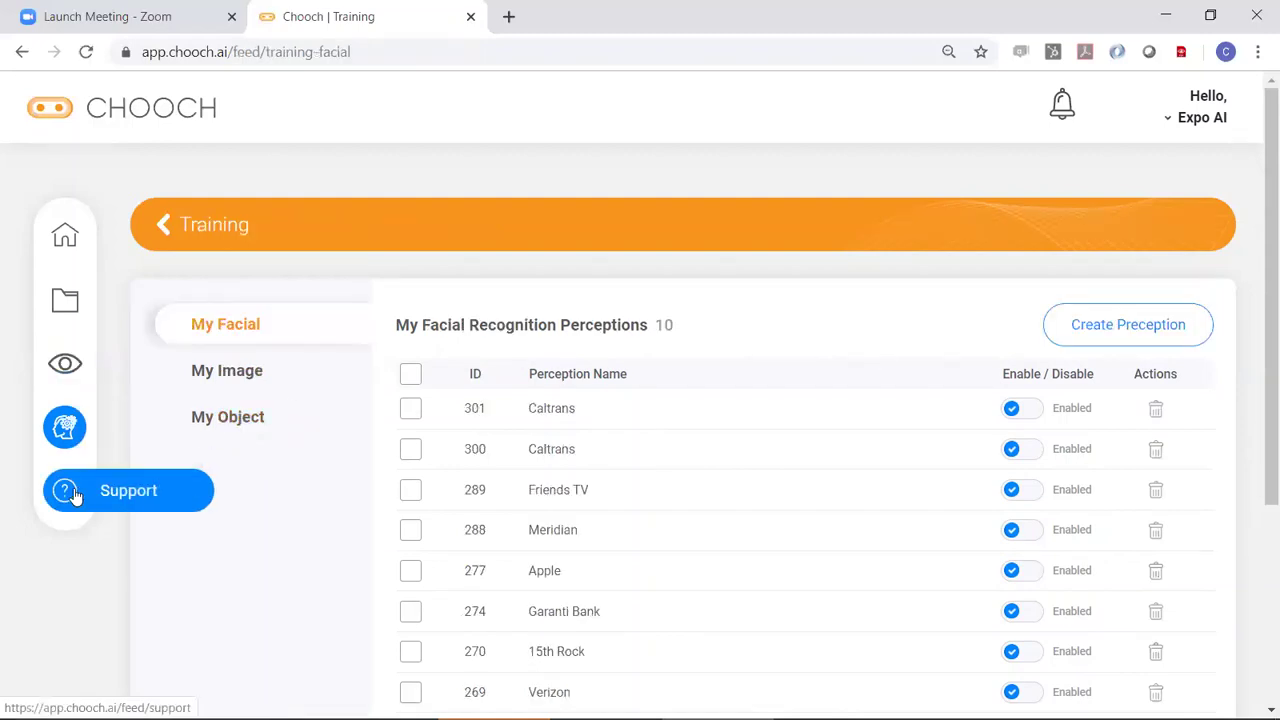
{"action": "left_click", "coordinate": [155, 491]}
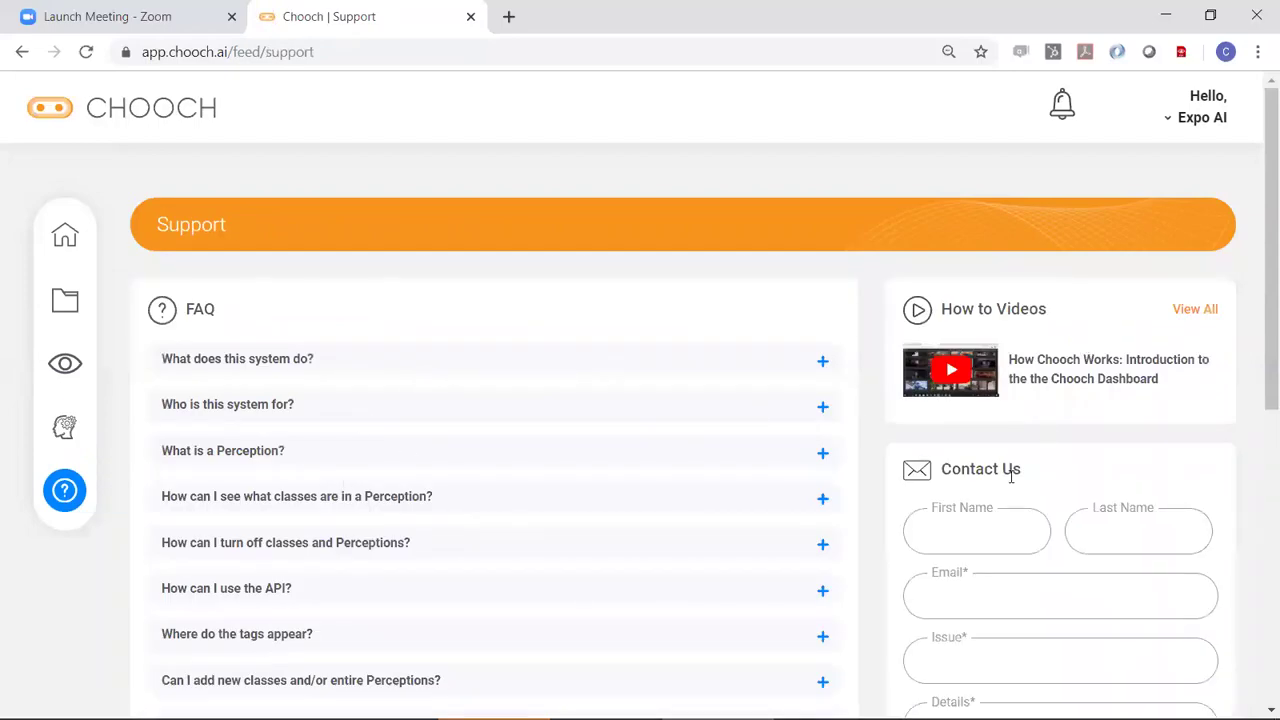
{"action": "scroll", "coordinate": [1046, 429], "scroll_direction": "down", "scroll_amount": 1}
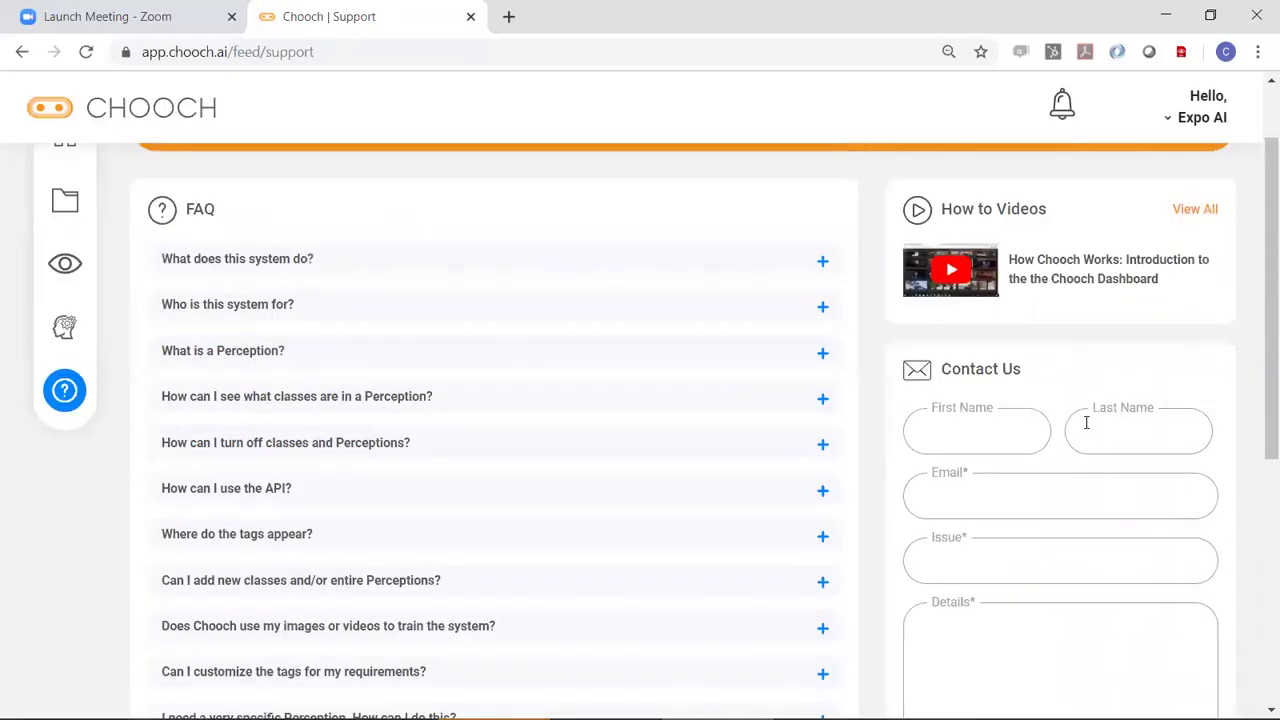
{"action": "scroll", "coordinate": [1074, 377], "scroll_direction": "down", "scroll_amount": 2}
{"action": "scroll", "coordinate": [1080, 349], "scroll_direction": "up", "scroll_amount": 1}
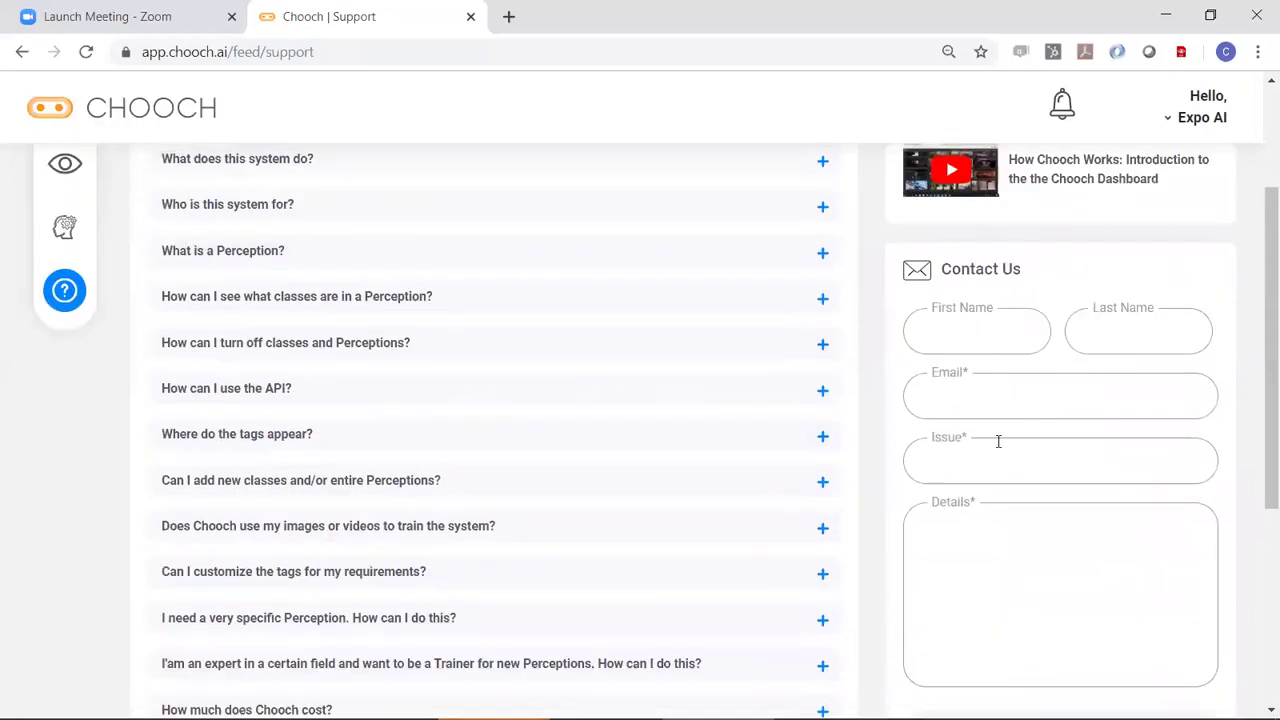
{"action": "scroll", "coordinate": [1042, 429], "scroll_direction": "up", "scroll_amount": 2}
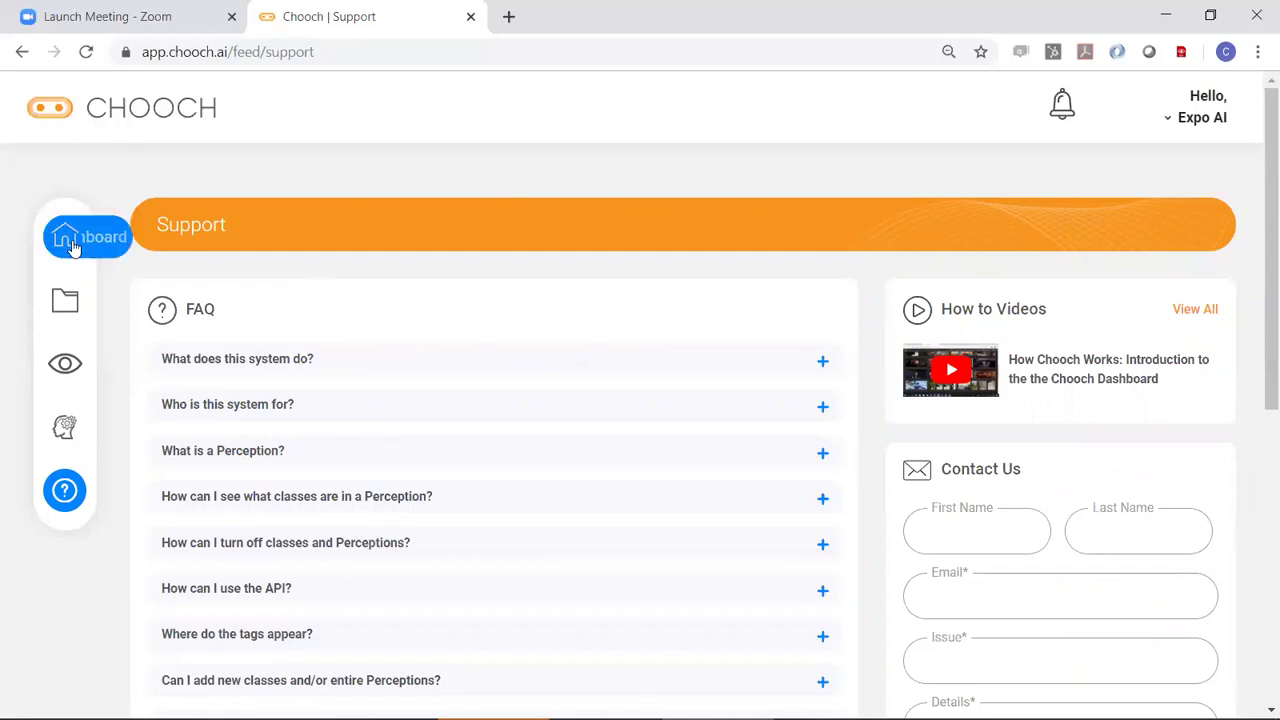
- Return to the Dashboard home with Latest Actions, How to Videos and API Documentations
{"action": "left_click", "coordinate": [120, 240]}
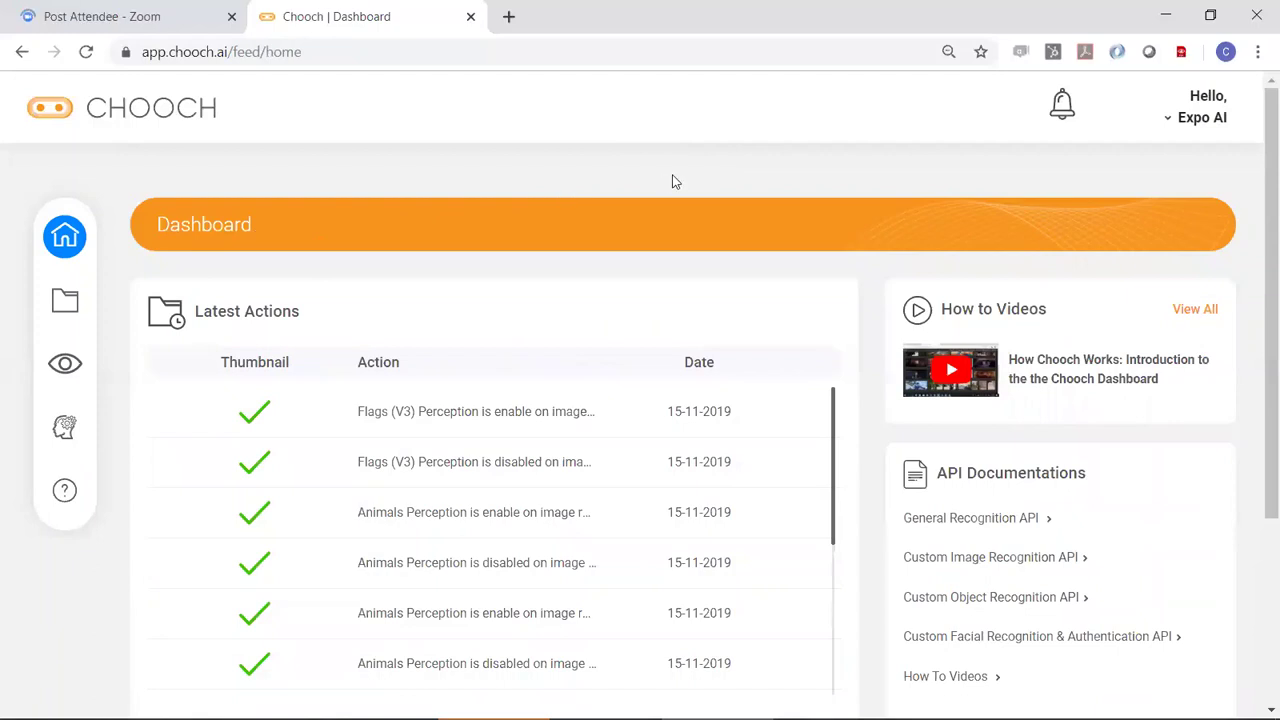